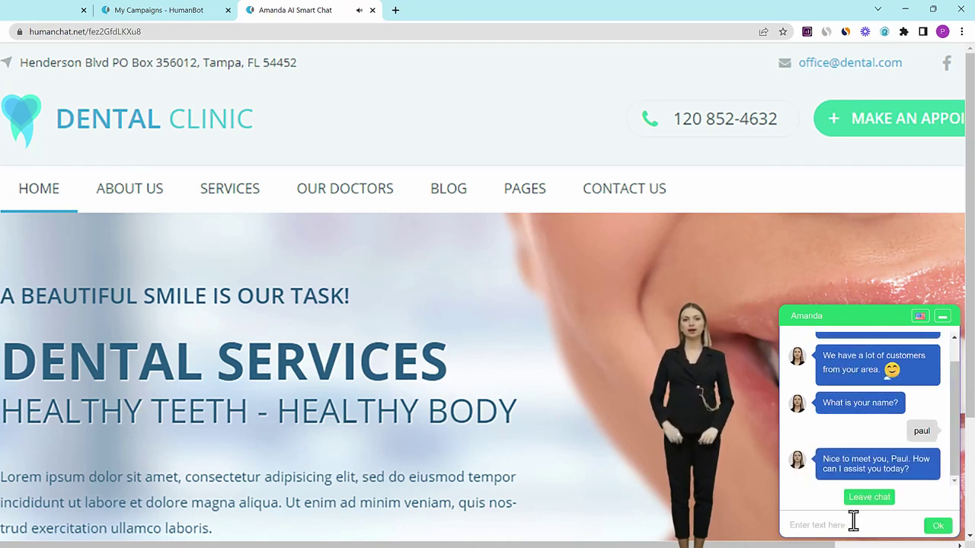
- Paste the prepared question about a dentist's help into Amanda's chat input
{"action": "key", "text": "ctrl+v"}
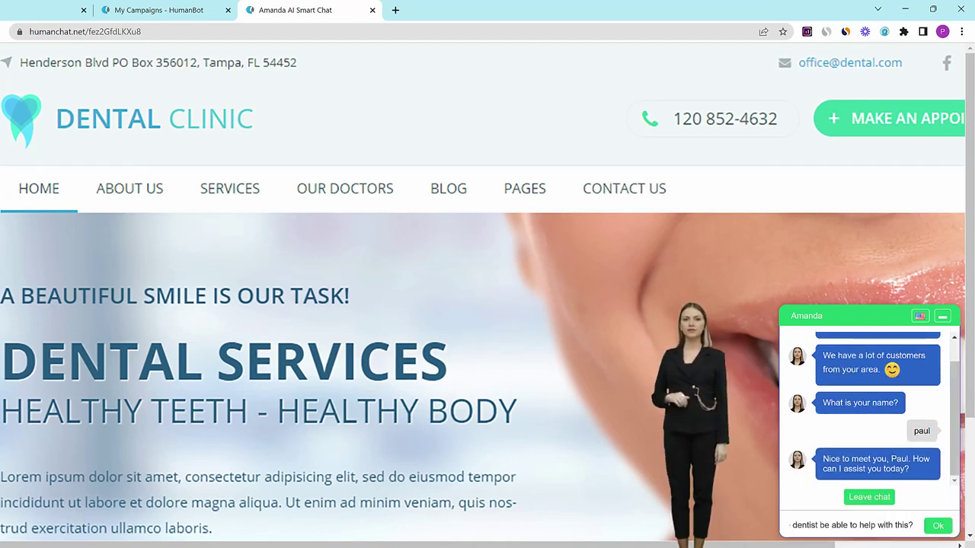
- Send the teeth-whitening question and read Amanda's reply about examining teeth and gums first
{"action": "left_click", "coordinate": [938, 526]}
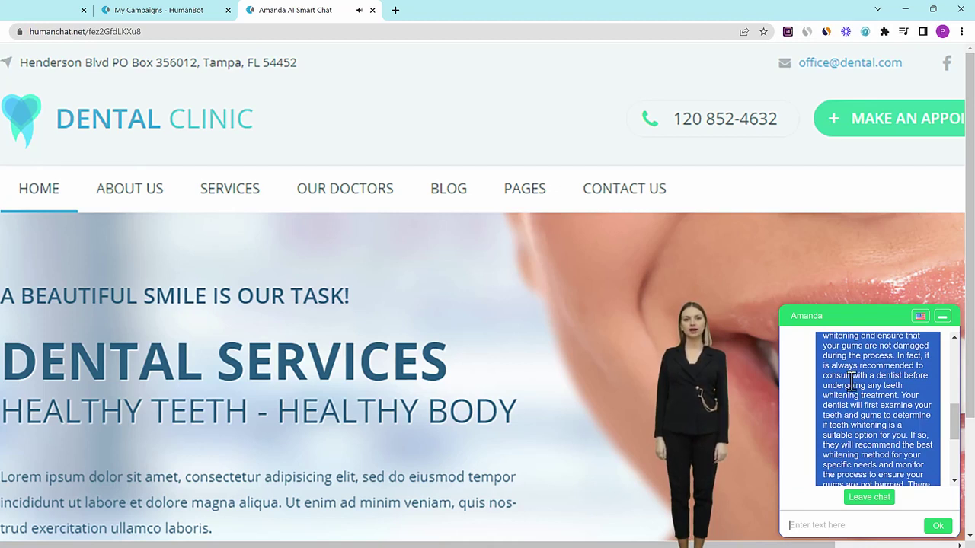
{"action": "scroll", "coordinate": [895, 409], "scroll_direction": "up", "scroll_amount": 5}
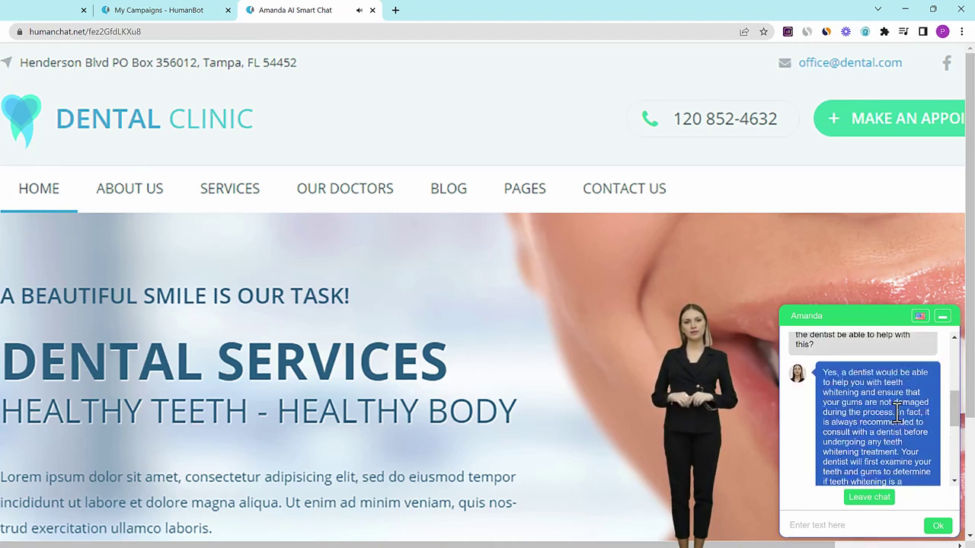
{"action": "scroll", "coordinate": [914, 411], "scroll_direction": "down", "scroll_amount": 2}
{"action": "scroll", "coordinate": [957, 415], "scroll_direction": "down", "scroll_amount": 2}
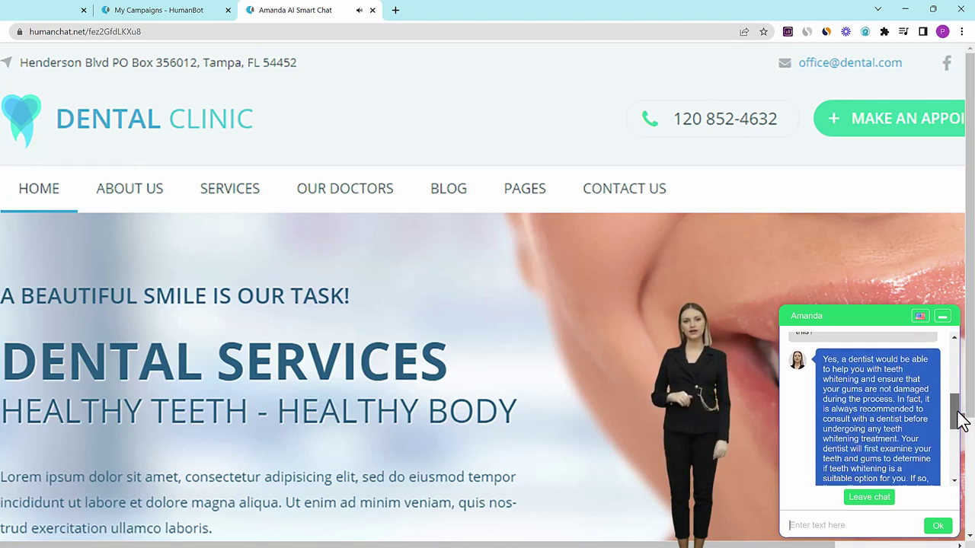
{"action": "scroll", "coordinate": [959, 420], "scroll_direction": "down", "scroll_amount": 1}
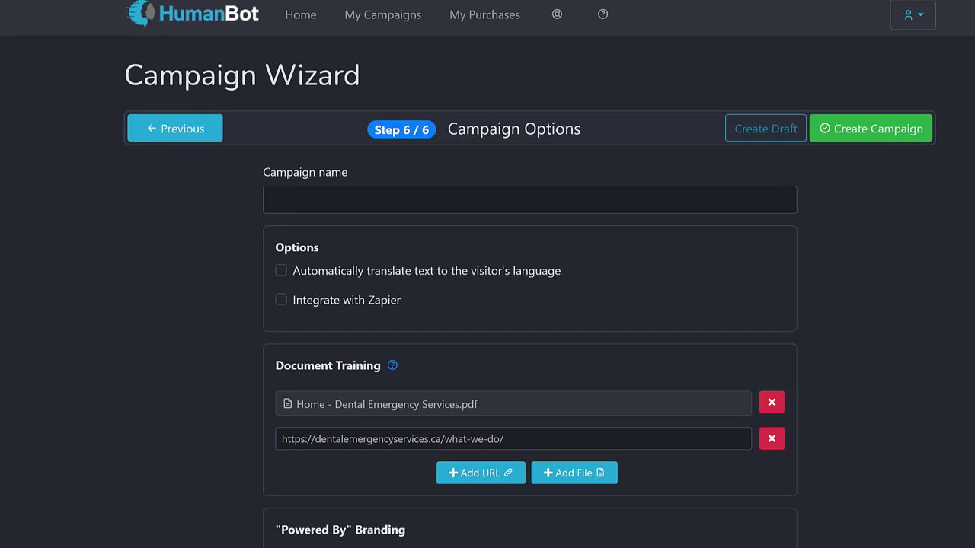
- Mark up the Document Training section, dental PDF and what-we-do URL sources, then clear the marks
{"action": "mouse_move", "coordinate": [305, 347]}
{"action": "left_mouse_down"}
{"action": "mouse_move", "coordinate": [248, 342]}
{"action": "mouse_move", "coordinate": [261, 499]}
{"action": "mouse_move", "coordinate": [821, 503]}
{"action": "mouse_move", "coordinate": [381, 331]}
{"action": "mouse_move", "coordinate": [295, 332]}
{"action": "left_mouse_up"}
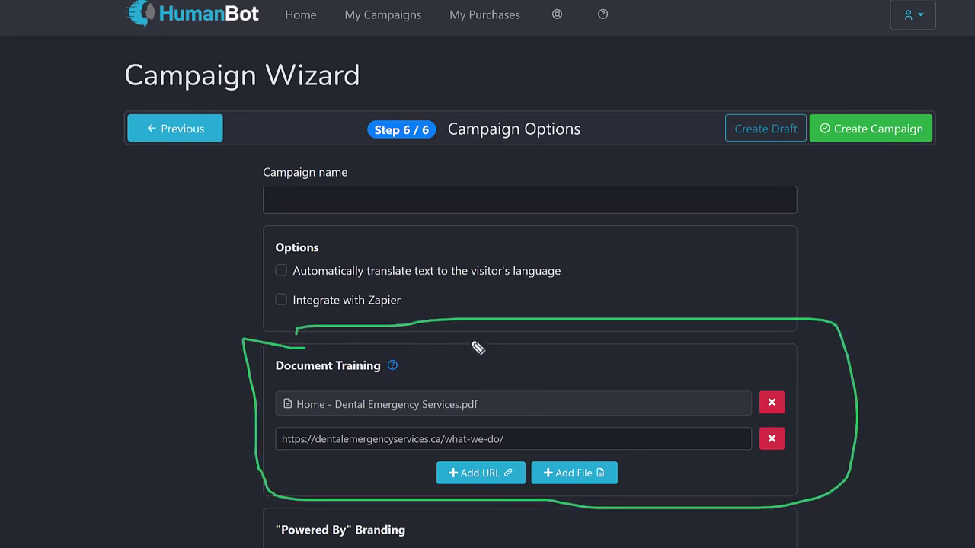
{"action": "mouse_move", "coordinate": [471, 336]}
{"action": "left_mouse_down"}
{"action": "mouse_move", "coordinate": [462, 393]}
{"action": "mouse_move", "coordinate": [481, 384]}
{"action": "left_mouse_up"}
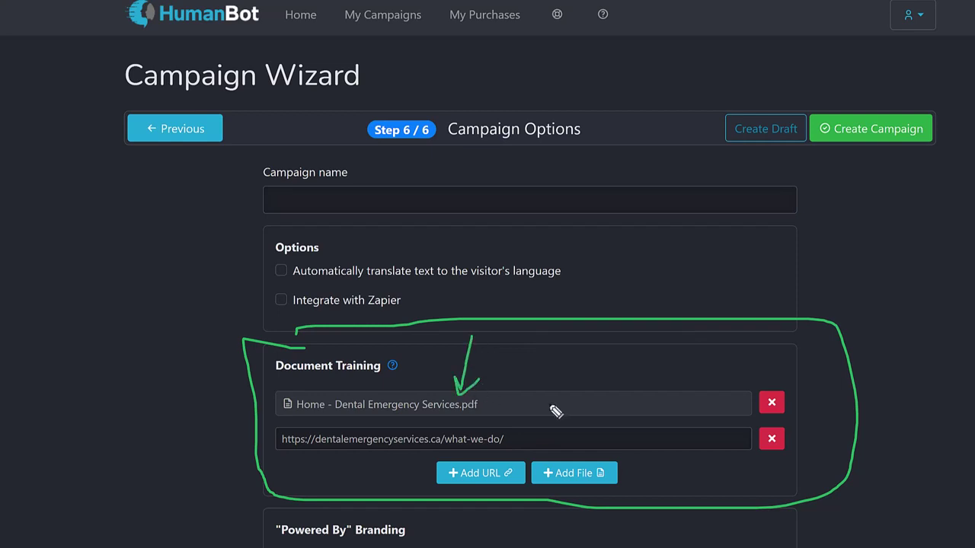
{"action": "mouse_move", "coordinate": [541, 362]}
{"action": "left_mouse_down"}
{"action": "mouse_move", "coordinate": [544, 432]}
{"action": "mouse_move", "coordinate": [510, 431]}
{"action": "mouse_move", "coordinate": [523, 436]}
{"action": "left_mouse_up"}
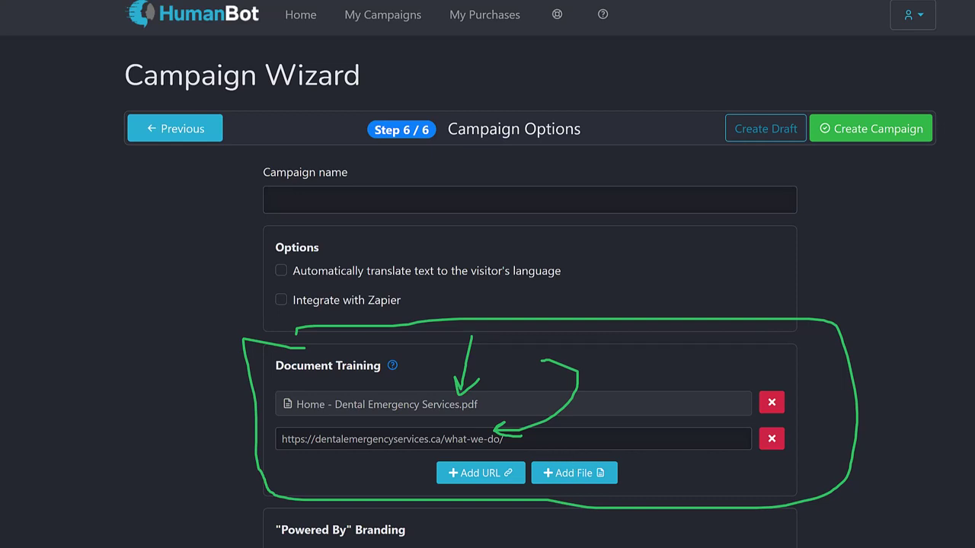
{"action": "key", "text": "Escape"}
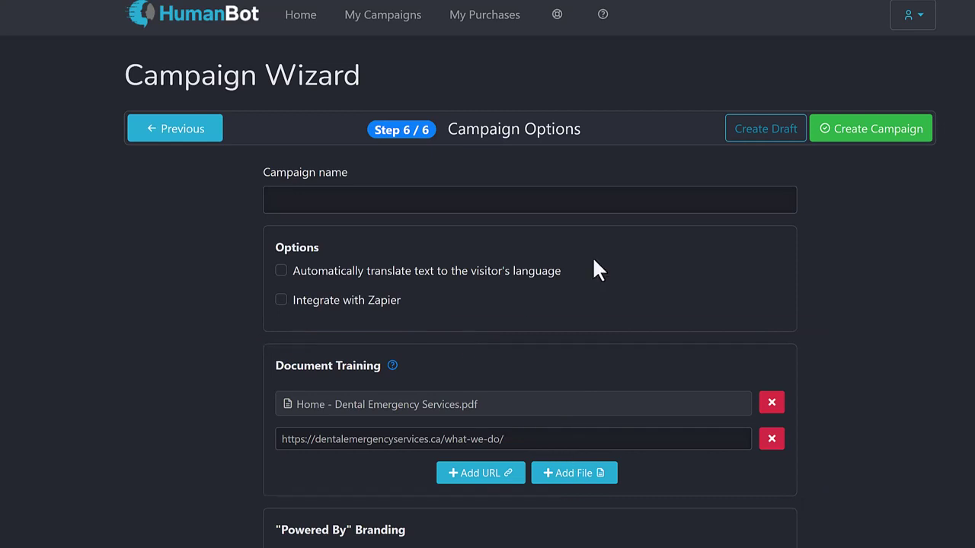
{"action": "scroll", "coordinate": [664, 346], "scroll_direction": "down", "scroll_amount": 1}
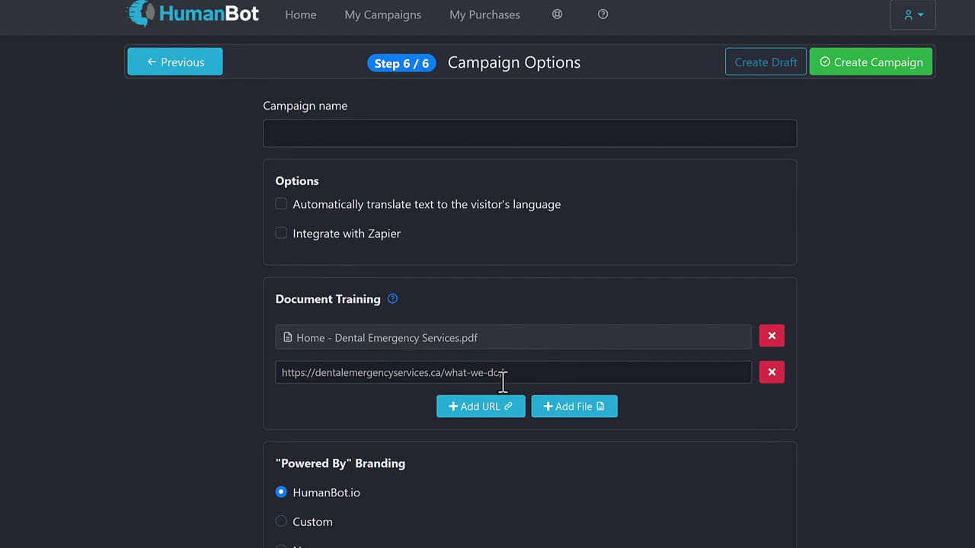
{"action": "scroll", "coordinate": [518, 347], "scroll_direction": "up", "scroll_amount": 1}
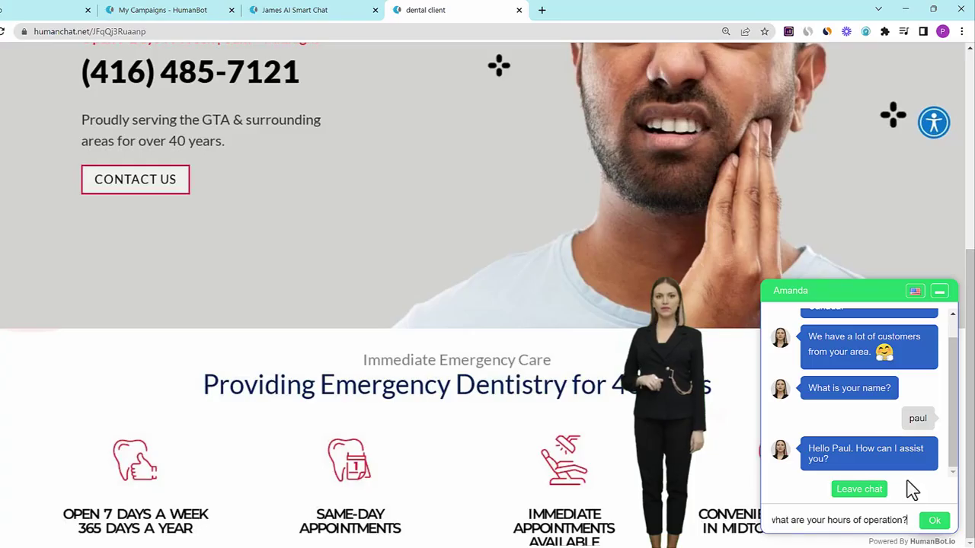
- Send the hours-of-operation question; the avatar answers 8:00am–12:00am daily
{"action": "left_click", "coordinate": [932, 524]}
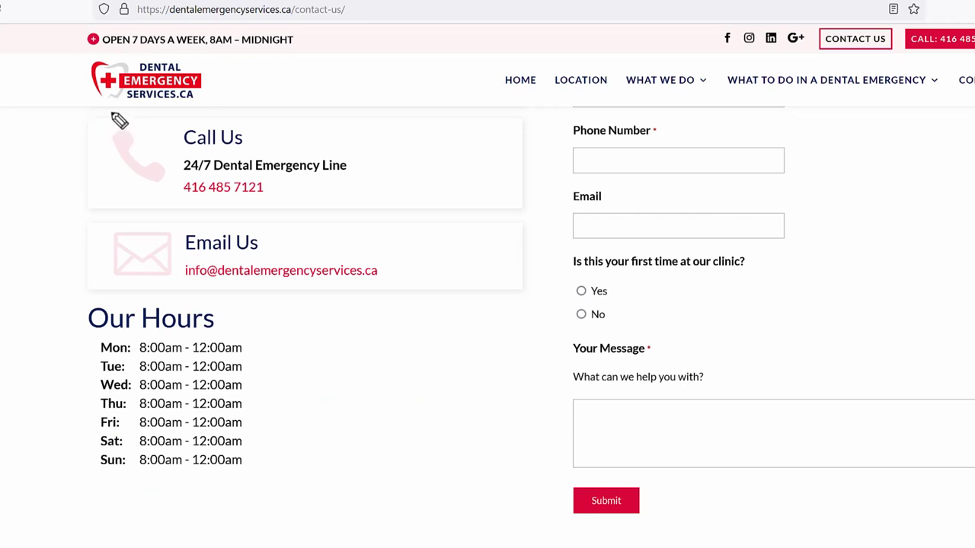
- Circle the 24/7 emergency line and the Our Hours schedule, adding an arrow at the hours
{"action": "mouse_move", "coordinate": [162, 118]}
{"action": "left_mouse_down"}
{"action": "mouse_move", "coordinate": [214, 136]}
{"action": "mouse_move", "coordinate": [114, 115]}
{"action": "left_mouse_up"}
{"action": "left_click_drag", "start_coordinate": [135, 291], "coordinate": [55, 291]}
{"action": "mouse_move", "coordinate": [88, 394]}
{"action": "left_mouse_down"}
{"action": "mouse_move", "coordinate": [398, 404]}
{"action": "mouse_move", "coordinate": [1, 281]}
{"action": "left_mouse_up"}
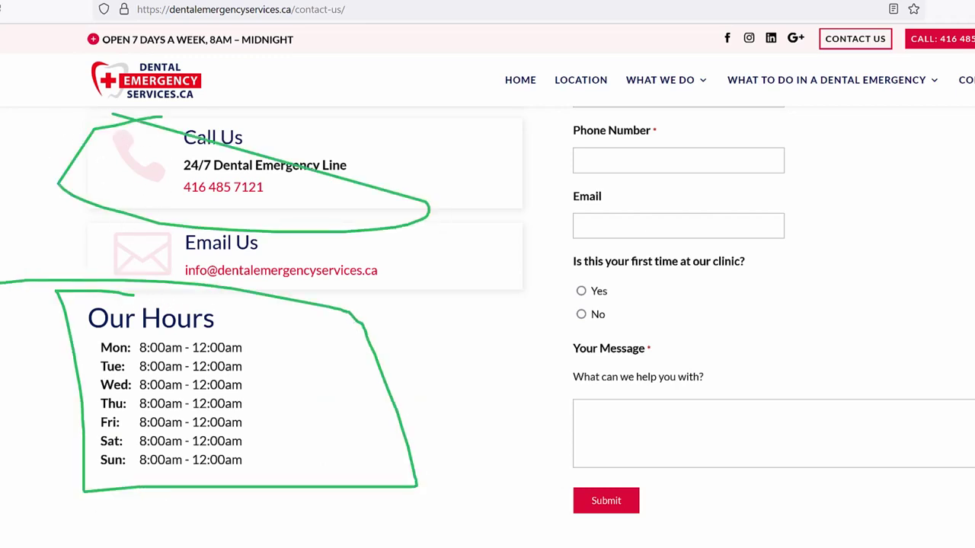
{"action": "mouse_move", "coordinate": [467, 269]}
{"action": "left_mouse_down"}
{"action": "mouse_move", "coordinate": [407, 340]}
{"action": "mouse_move", "coordinate": [387, 339]}
{"action": "left_mouse_up"}
{"action": "left_click_drag", "start_coordinate": [400, 308], "coordinate": [428, 326]}
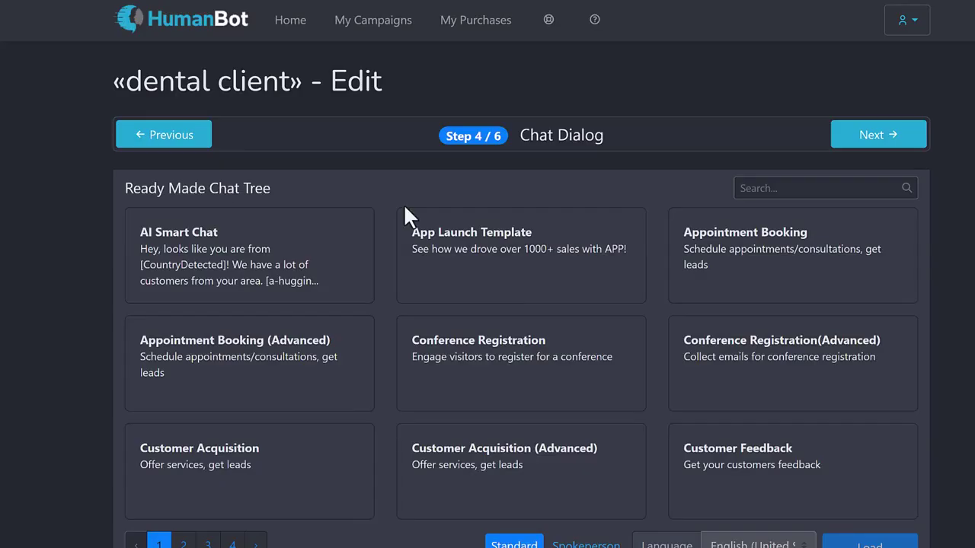
{"action": "scroll", "coordinate": [507, 300], "scroll_direction": "down", "scroll_amount": 2}
{"action": "scroll", "coordinate": [507, 300], "scroll_direction": "up", "scroll_amount": 2}
- Browse the chat template pages and load the Restaurant Table Reservation (Advanced) chat tree
{"action": "left_click", "coordinate": [183, 543]}
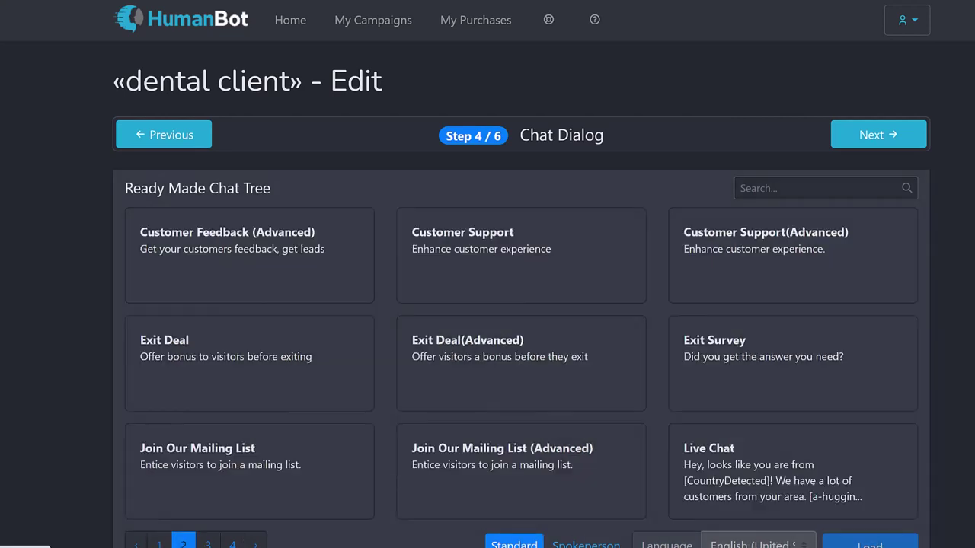
{"action": "left_click", "coordinate": [206, 543]}
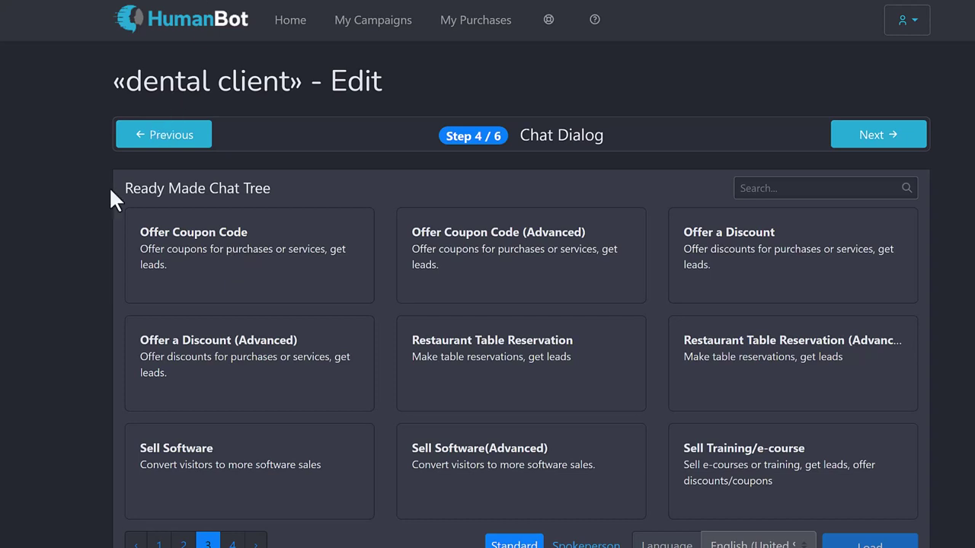
{"action": "scroll", "coordinate": [70, 249], "scroll_direction": "down", "scroll_amount": 1}
{"action": "scroll", "coordinate": [70, 248], "scroll_direction": "up", "scroll_amount": 1}
{"action": "left_click", "coordinate": [771, 392]}
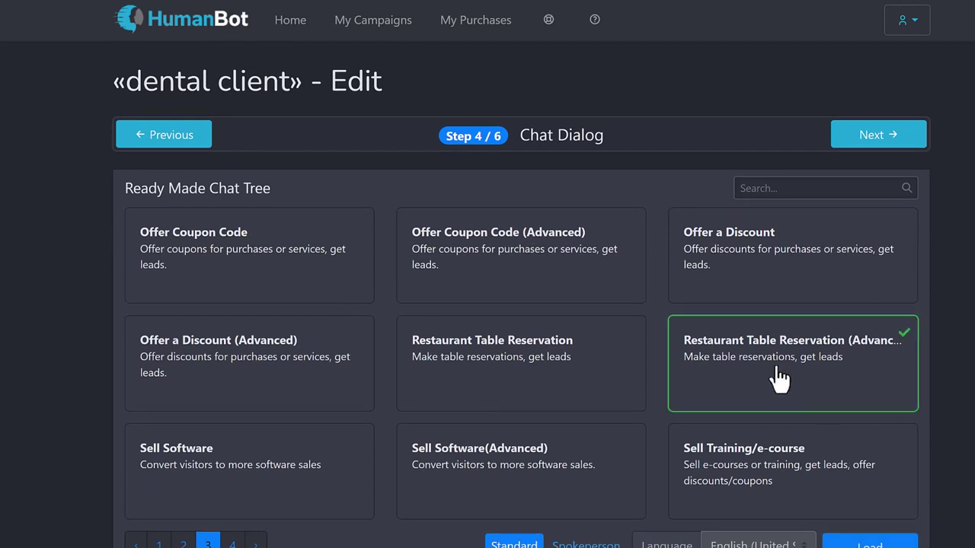
{"action": "scroll", "coordinate": [886, 482], "scroll_direction": "down", "scroll_amount": 1}
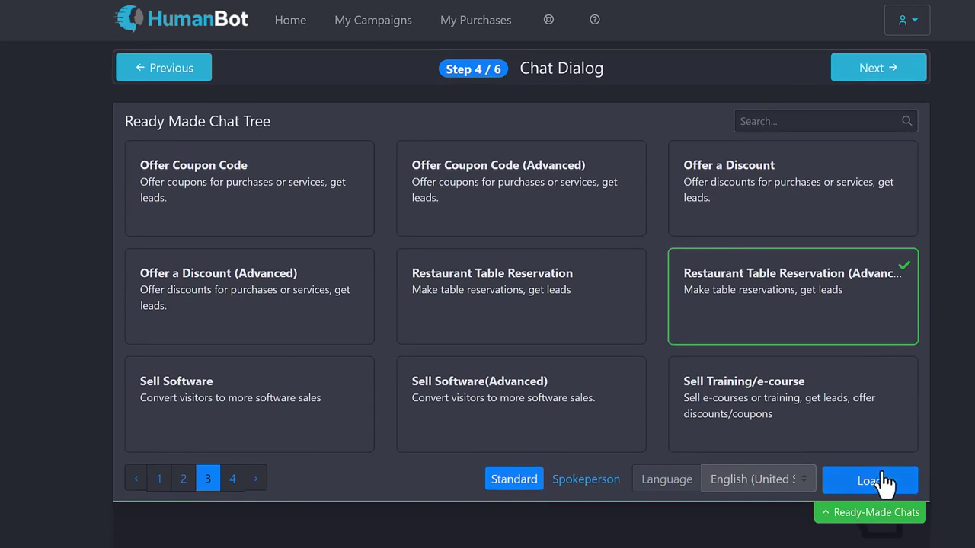
{"action": "left_click", "coordinate": [886, 485]}
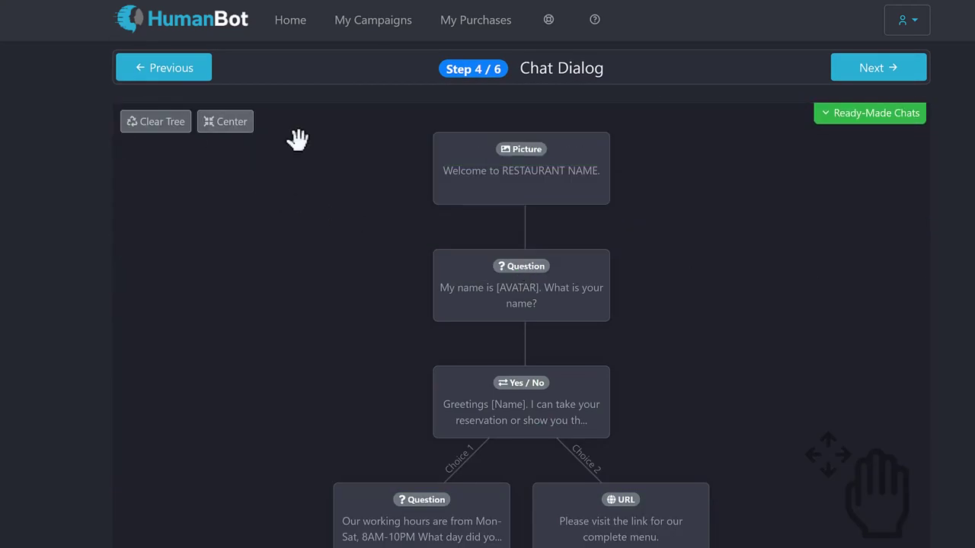
- Pan to the end of the chat tree and add a new step after the last Picture node
{"action": "scroll", "coordinate": [567, 365], "scroll_direction": "down", "scroll_amount": 1}
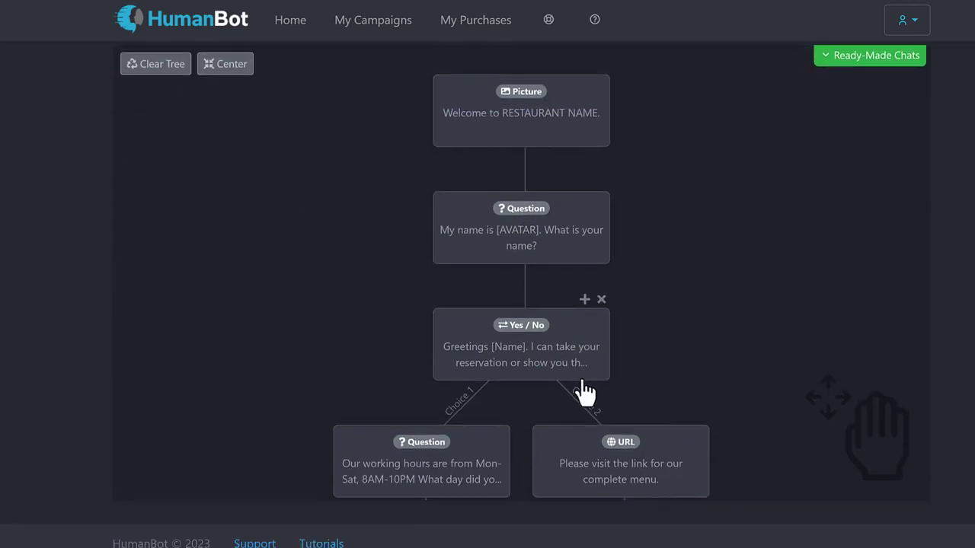
{"action": "scroll", "coordinate": [707, 297], "scroll_direction": "up", "scroll_amount": 2}
{"action": "scroll", "coordinate": [723, 350], "scroll_direction": "down", "scroll_amount": 5}
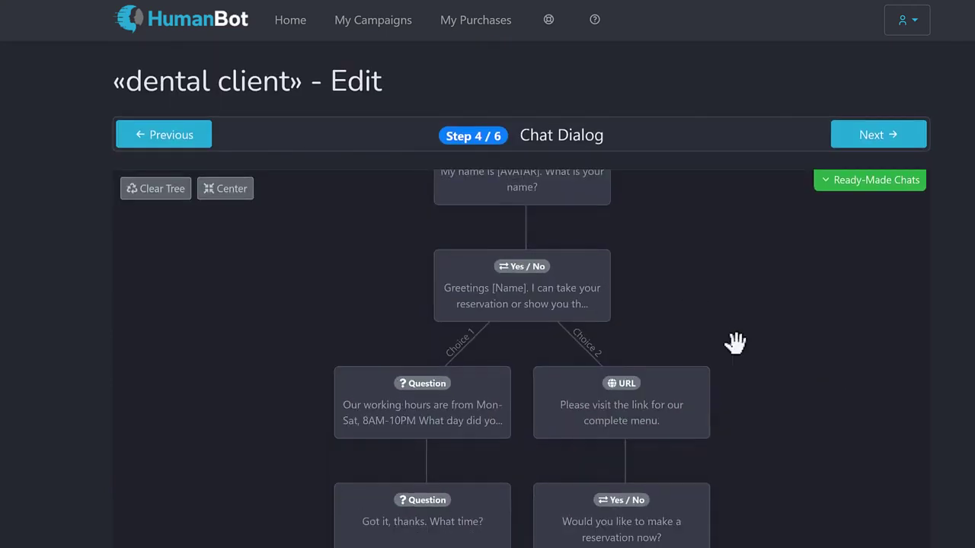
{"action": "scroll", "coordinate": [631, 401], "scroll_direction": "down", "scroll_amount": 5}
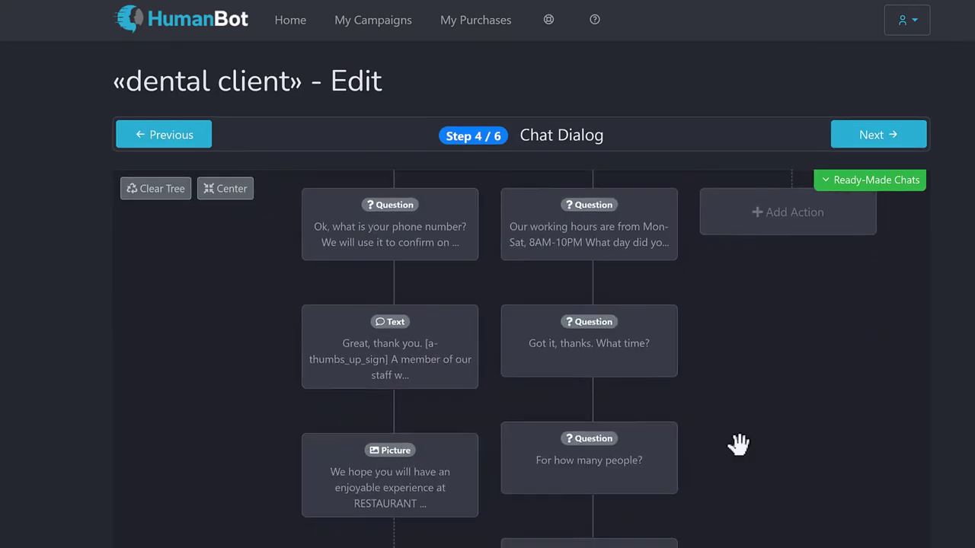
{"action": "scroll", "coordinate": [757, 414], "scroll_direction": "down", "scroll_amount": 3}
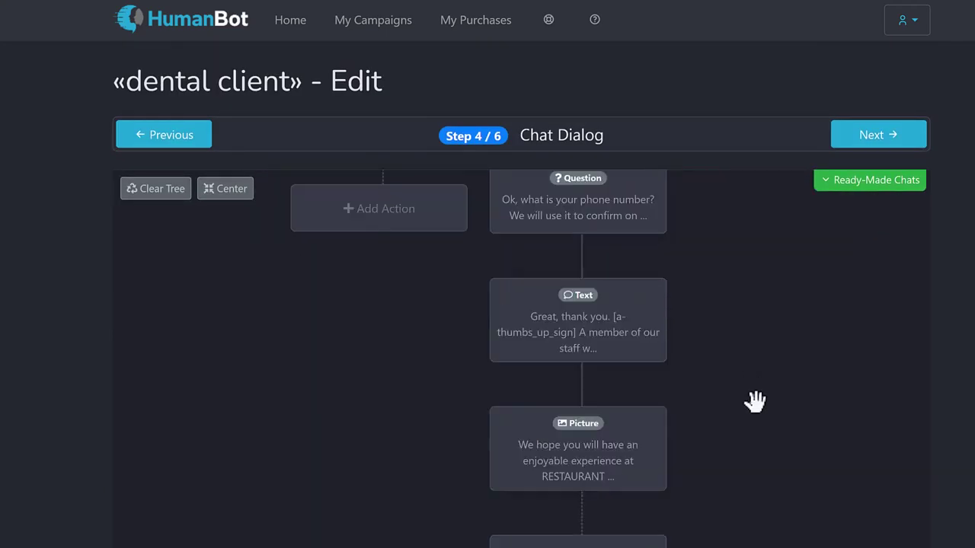
{"action": "scroll", "coordinate": [784, 385], "scroll_direction": "up", "scroll_amount": 3}
{"action": "left_click_drag", "start_coordinate": [783, 385], "coordinate": [809, 453]}
{"action": "left_click", "coordinate": [407, 387]}
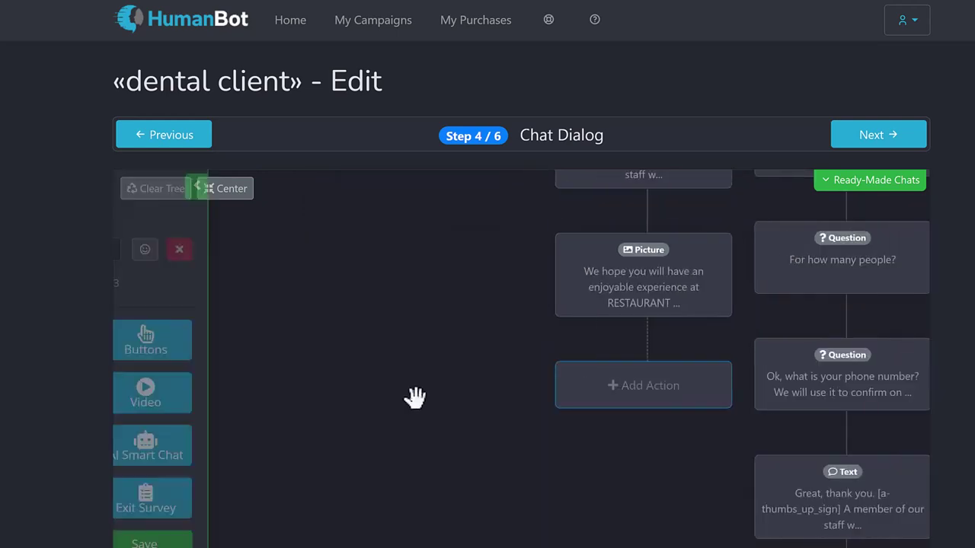
{"action": "scroll", "coordinate": [309, 366], "scroll_direction": "down", "scroll_amount": 1}
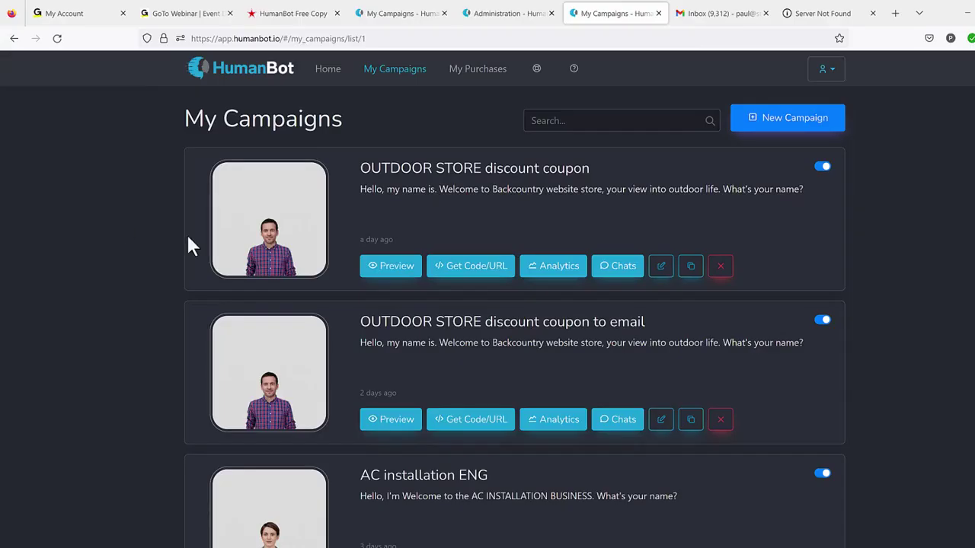
- Highlight the OUTDOOR STORE discount coupon campaign titles, then bring up the outdoor store demo page
{"action": "left_click_drag", "start_coordinate": [361, 174], "coordinate": [593, 175]}
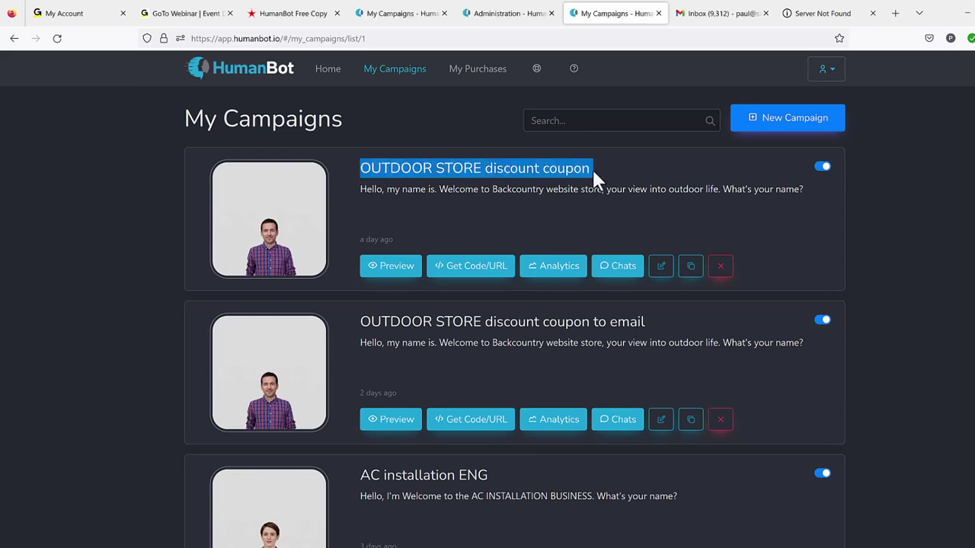
{"action": "left_click", "coordinate": [594, 178]}
{"action": "left_click_drag", "start_coordinate": [370, 323], "coordinate": [594, 323]}
{"action": "left_click", "coordinate": [691, 337]}
{"action": "left_click", "coordinate": [596, 324]}
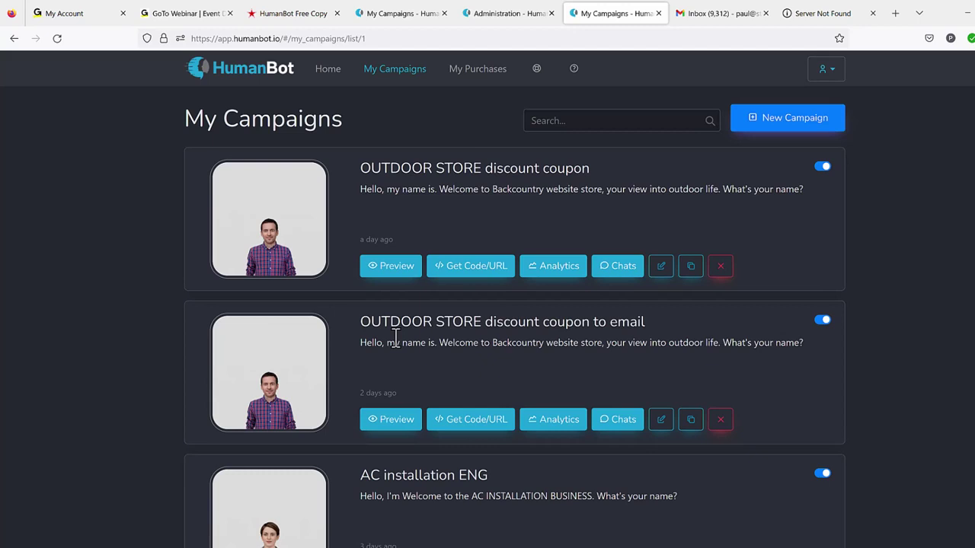
{"action": "left_click_drag", "start_coordinate": [361, 321], "coordinate": [592, 322]}
{"action": "left_click", "coordinate": [594, 324]}
{"action": "left_click_drag", "start_coordinate": [359, 321], "coordinate": [743, 326]}
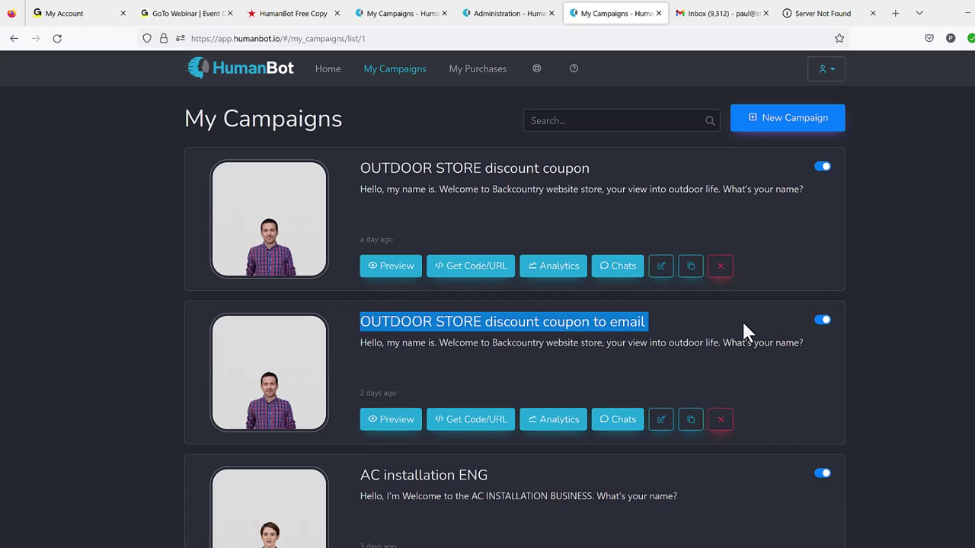
{"action": "left_click", "coordinate": [742, 320]}
{"action": "key", "text": "alt+Tab"}
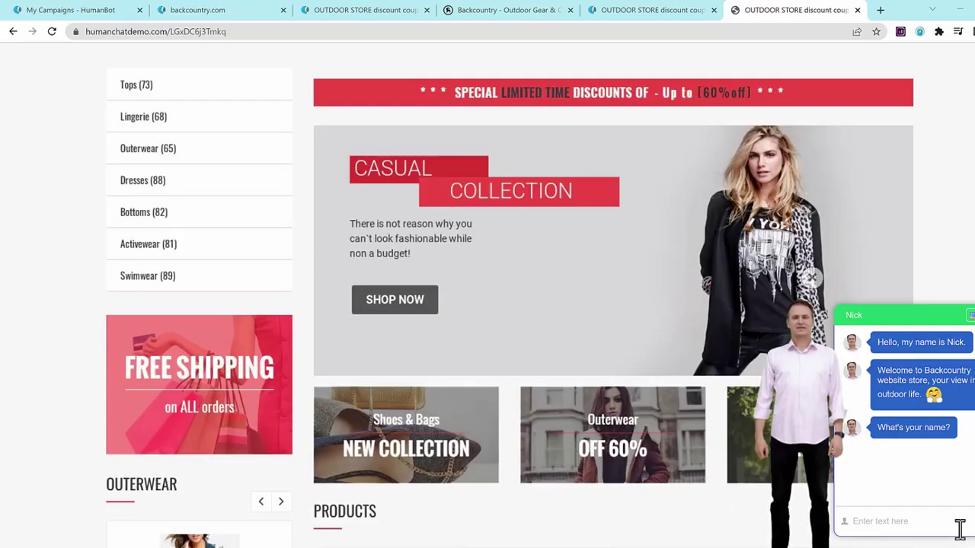
- Answer the Nick avatar's name question with the visitor's first name
{"action": "left_click", "coordinate": [923, 518]}
{"action": "type", "text": "p"}
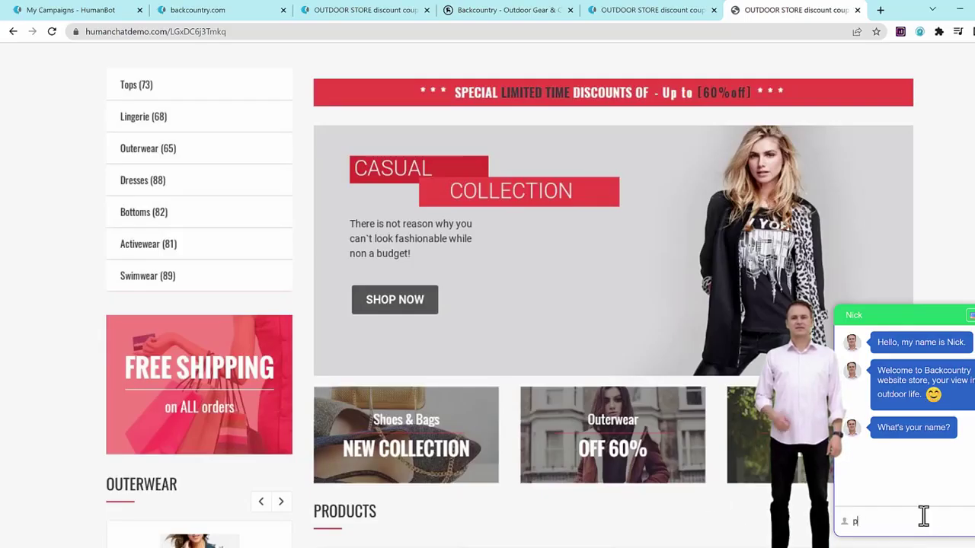
{"action": "type", "text": "aul"}
{"action": "key", "text": "Return"}
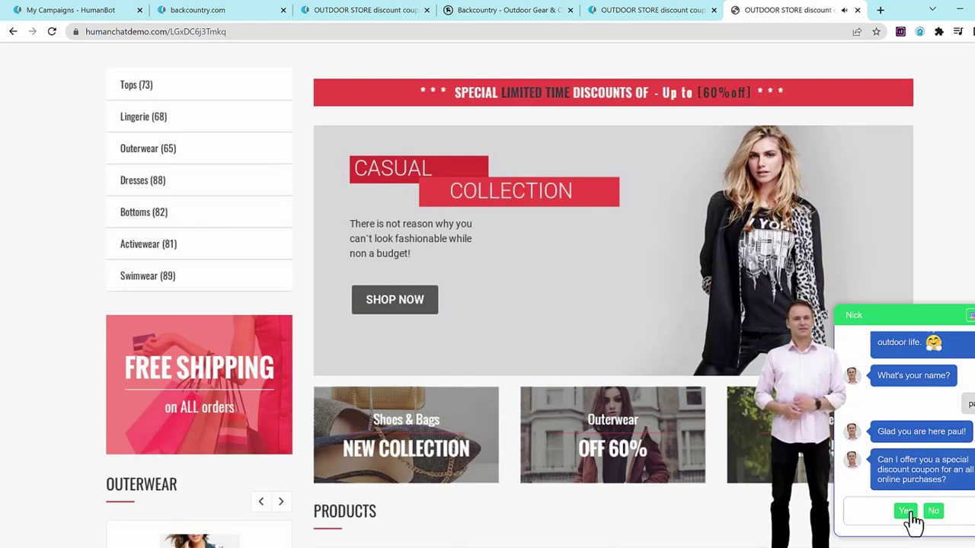
- Accept the discount coupon offer and submit the visitor's email address
{"action": "left_click", "coordinate": [906, 511]}
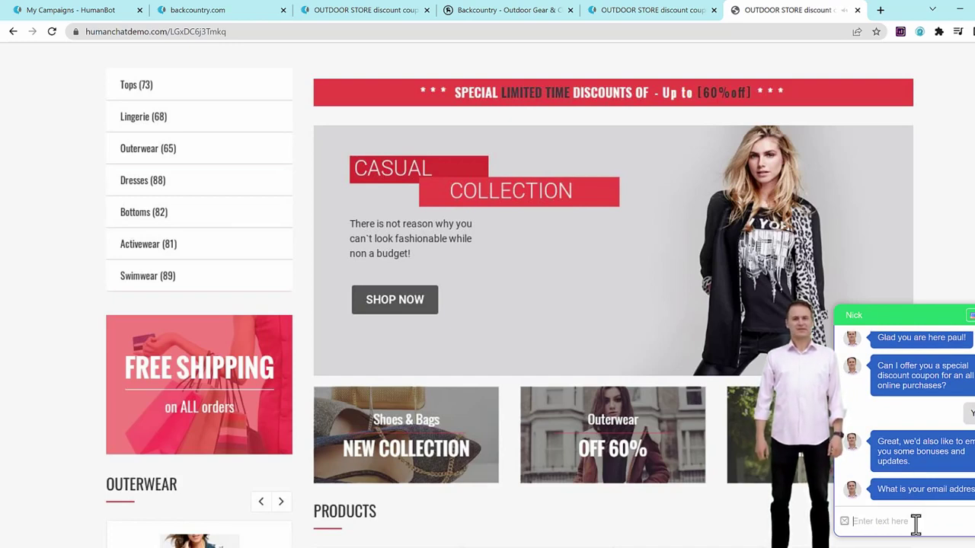
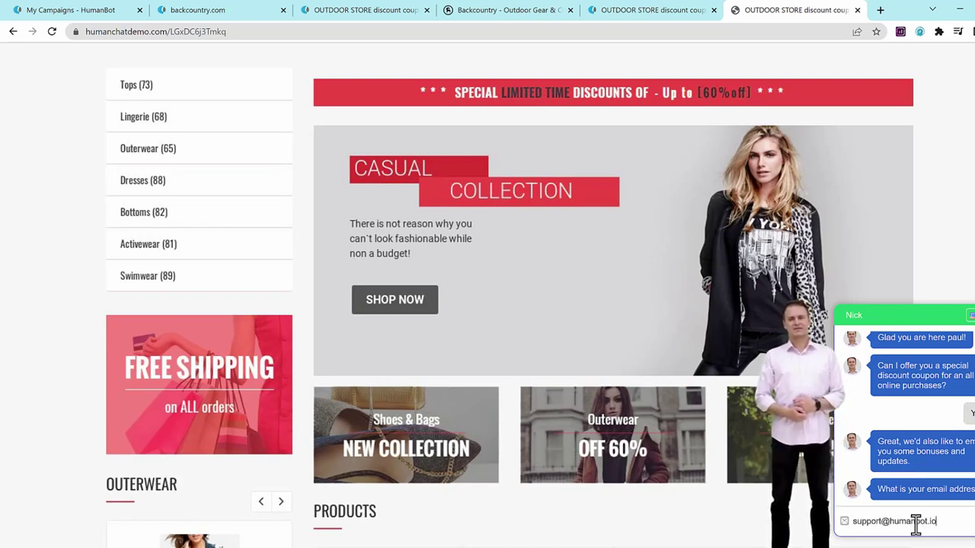
{"action": "key", "text": "Return"}
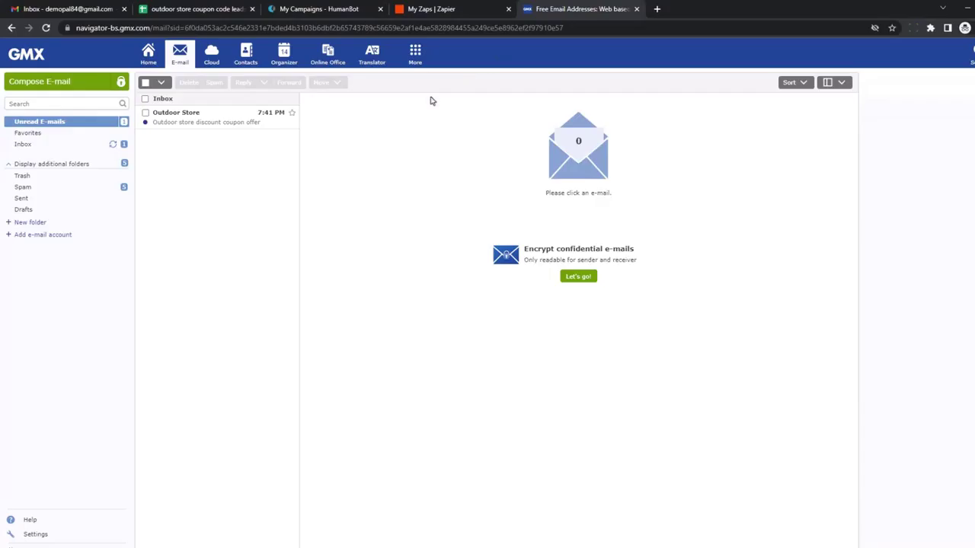
- Open the Outdoor Store email showing coupon code OUTDOOR23, then return to My Campaigns
{"action": "left_click", "coordinate": [211, 118]}
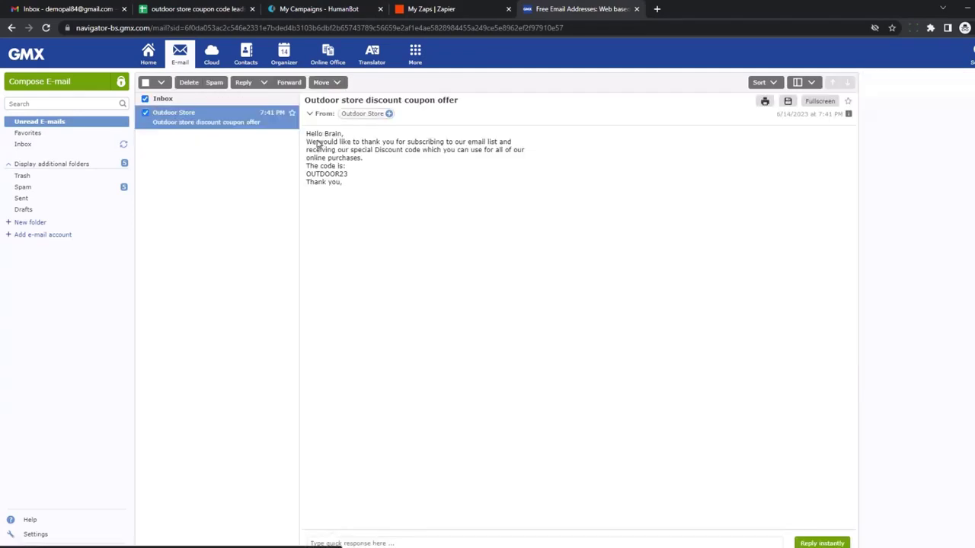
{"action": "left_click_drag", "start_coordinate": [322, 134], "coordinate": [342, 135]}
{"action": "left_click", "coordinate": [354, 163]}
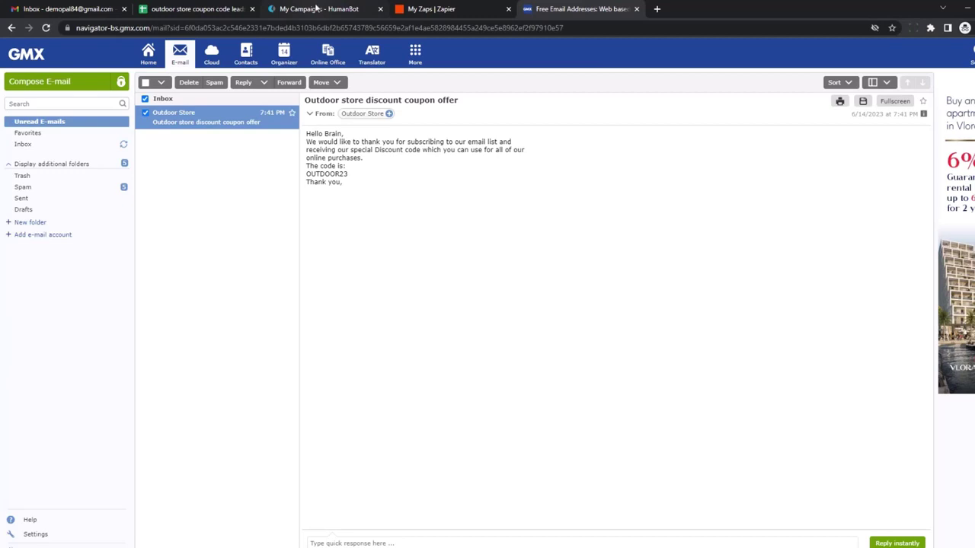
{"action": "mouse_move", "coordinate": [317, 8]}
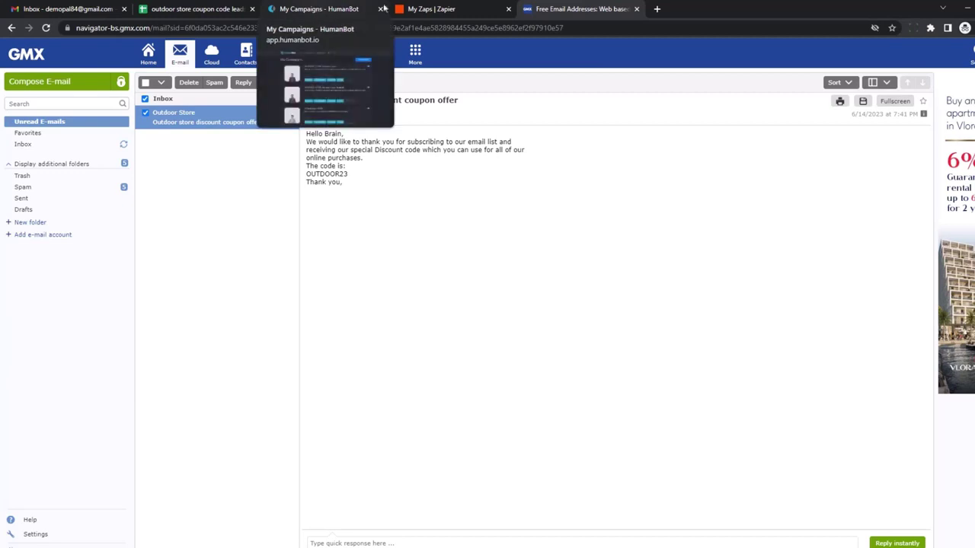
{"action": "left_click", "coordinate": [318, 9]}
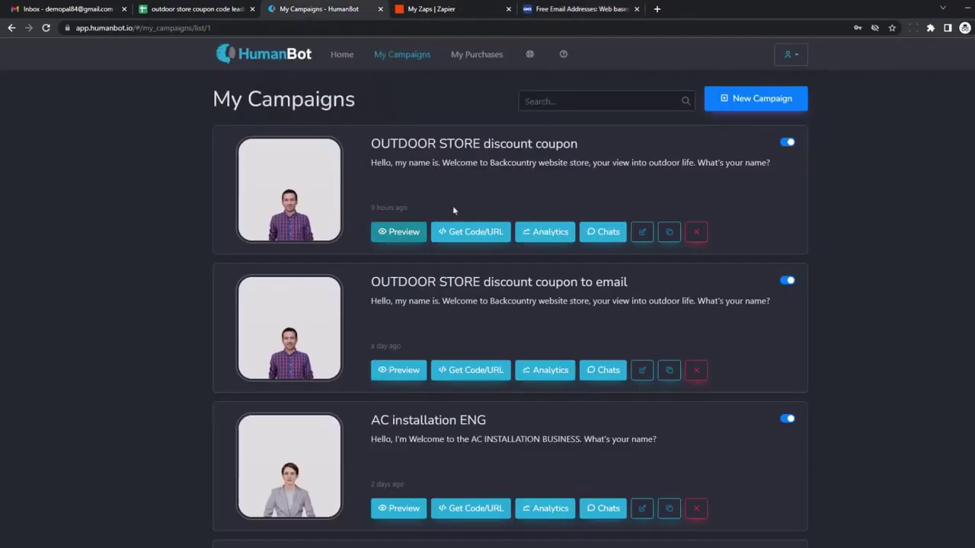